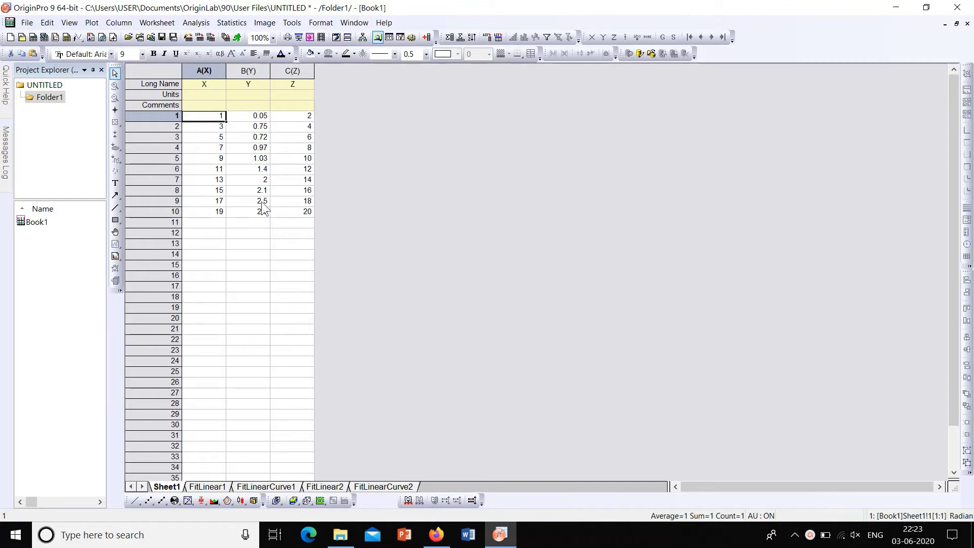
- Select the entire C(Z) column of Book1, holding values 2 to 20
{"action": "left_click", "coordinate": [296, 72]}
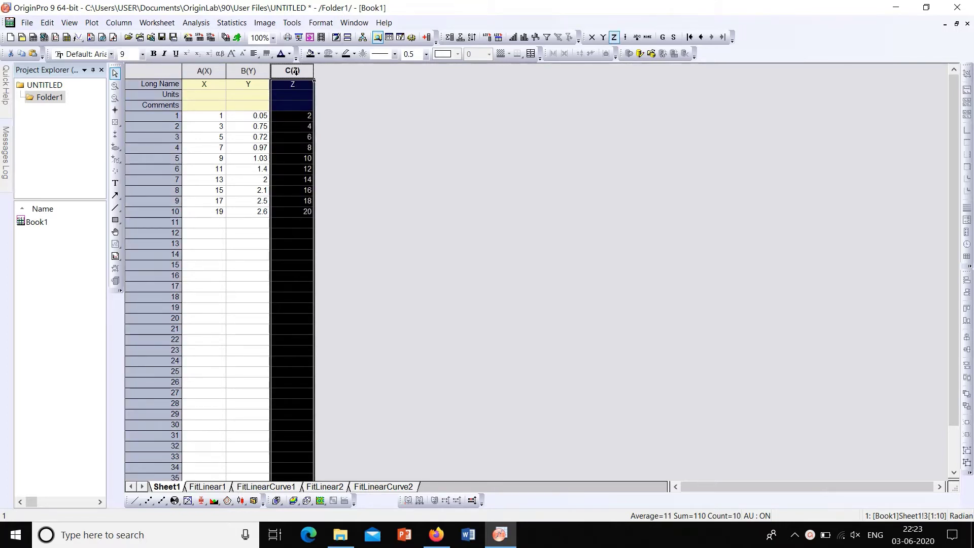
{"action": "right_click", "coordinate": [296, 72]}
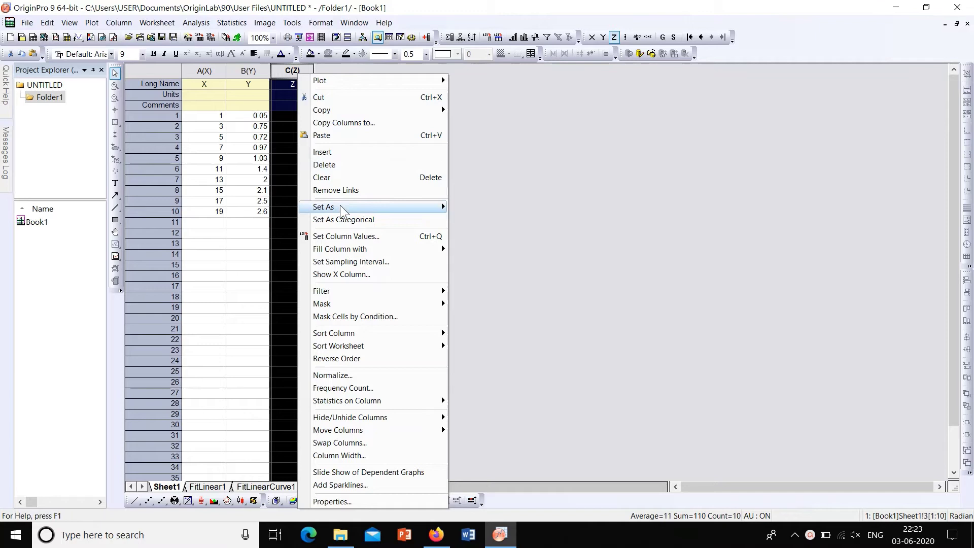
{"action": "mouse_move", "coordinate": [340, 207]}
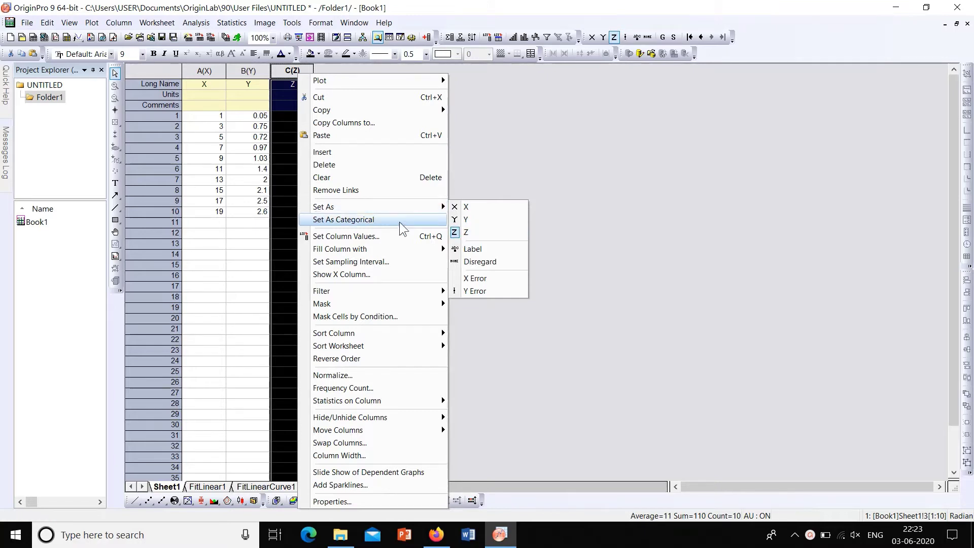
{"action": "left_click", "coordinate": [511, 129]}
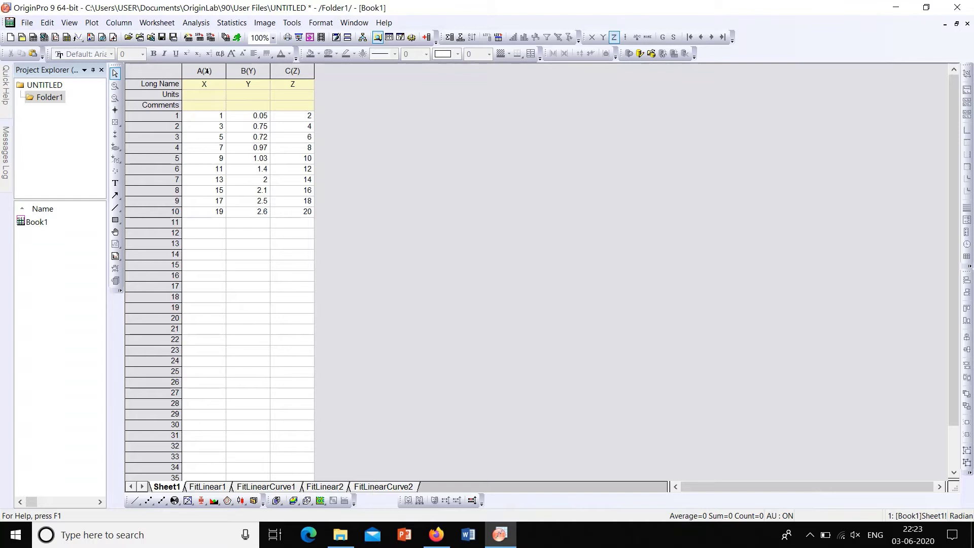
- Select the X, Y and Z columns and bring up the Plot > 3D Symbol/Bar/Vector choices
{"action": "left_click_drag", "start_coordinate": [200, 71], "coordinate": [293, 71]}
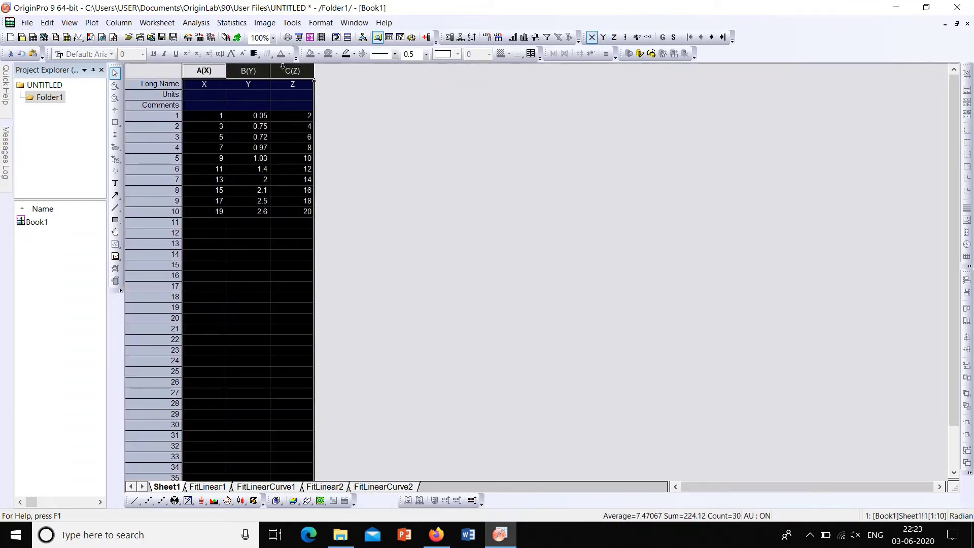
{"action": "left_click", "coordinate": [92, 23]}
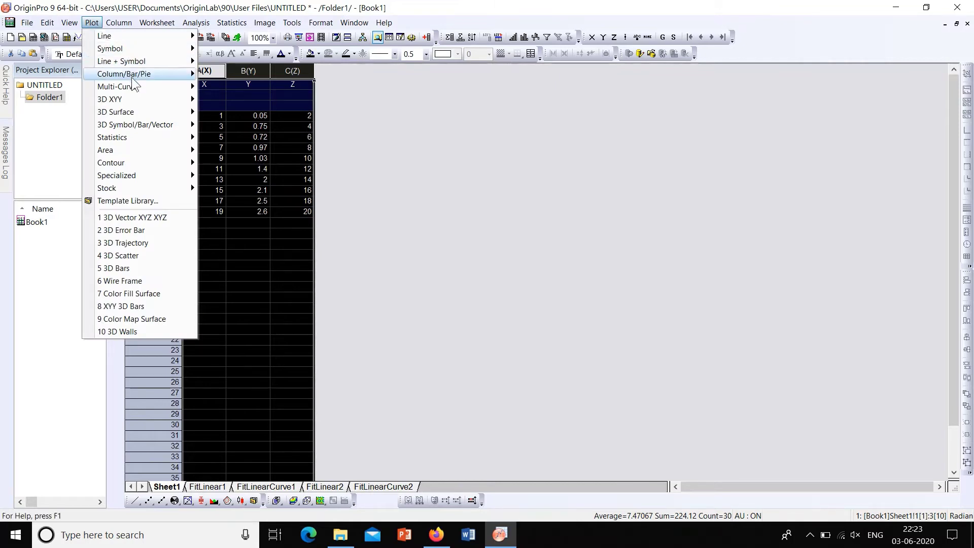
{"action": "mouse_move", "coordinate": [146, 131]}
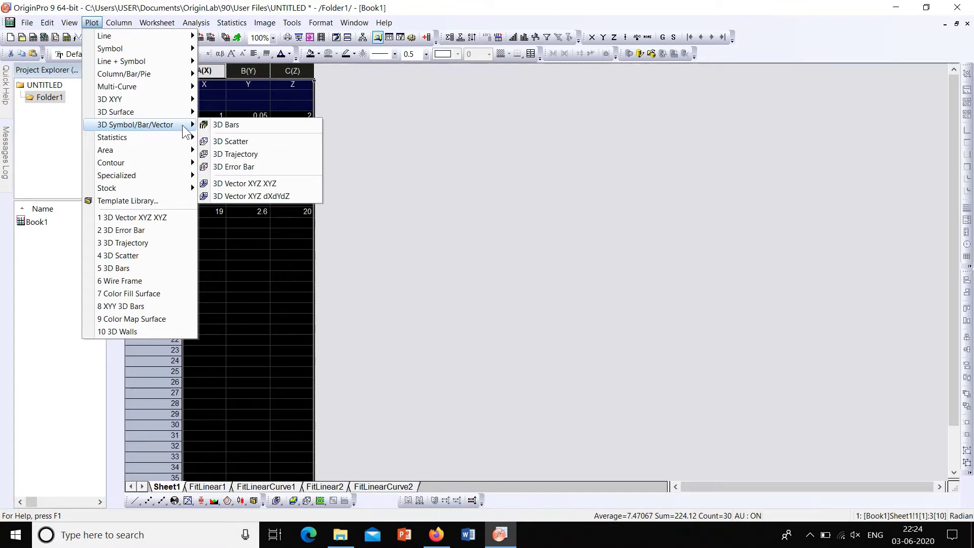
- Create Graph1 as a 3D bar chart, then return to the Book1 worksheet
{"action": "left_click", "coordinate": [243, 124]}
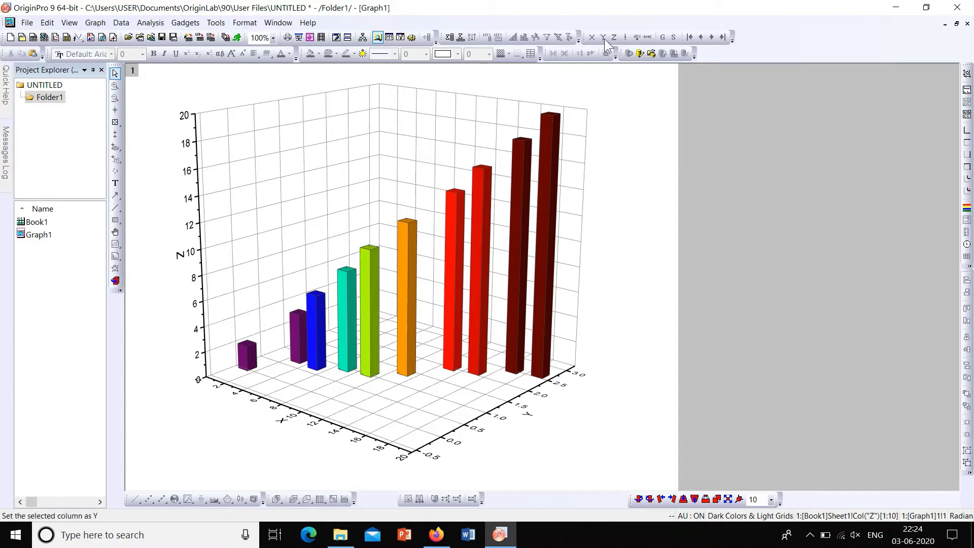
{"action": "double_click", "coordinate": [37, 222]}
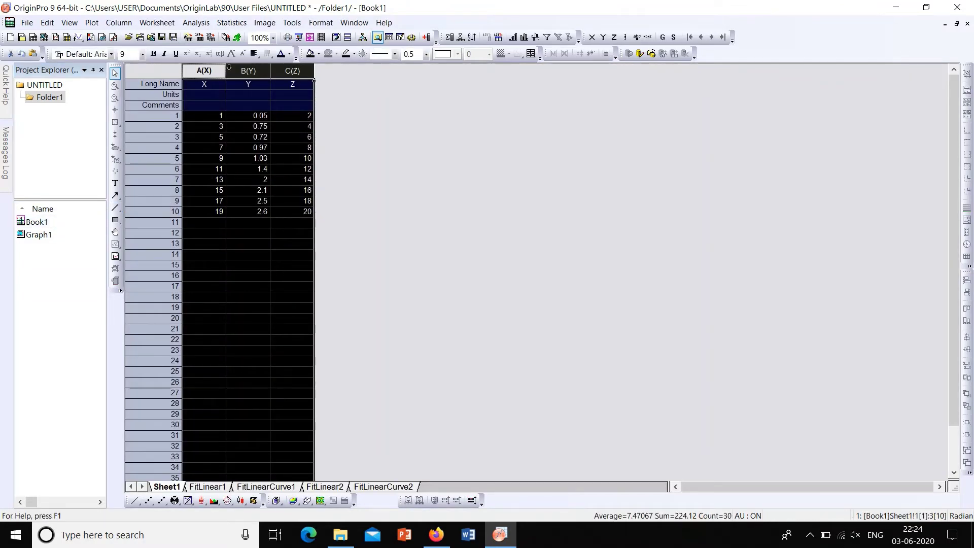
- Plot the X, Y, Z data as a 3D scatter of red balls in Graph2
{"action": "left_click", "coordinate": [91, 23]}
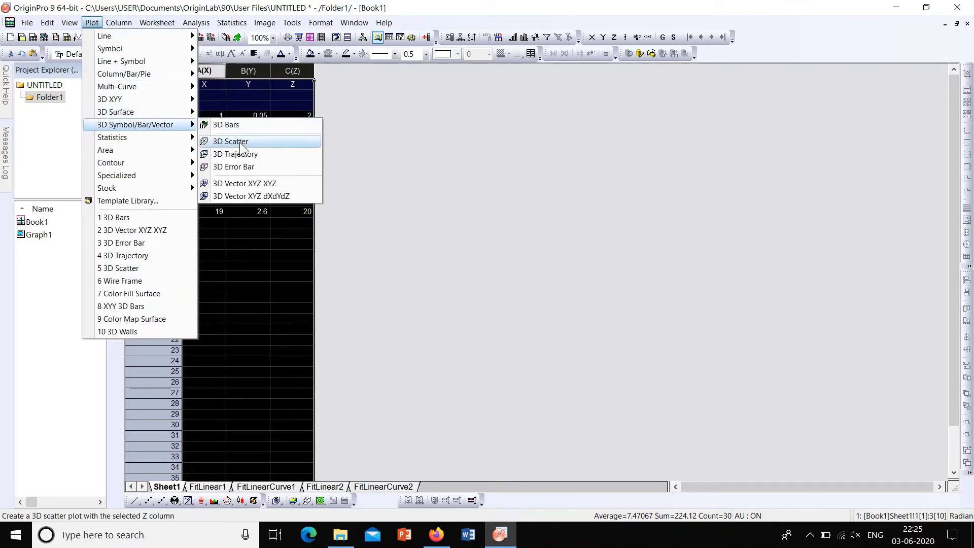
{"action": "left_click", "coordinate": [240, 142]}
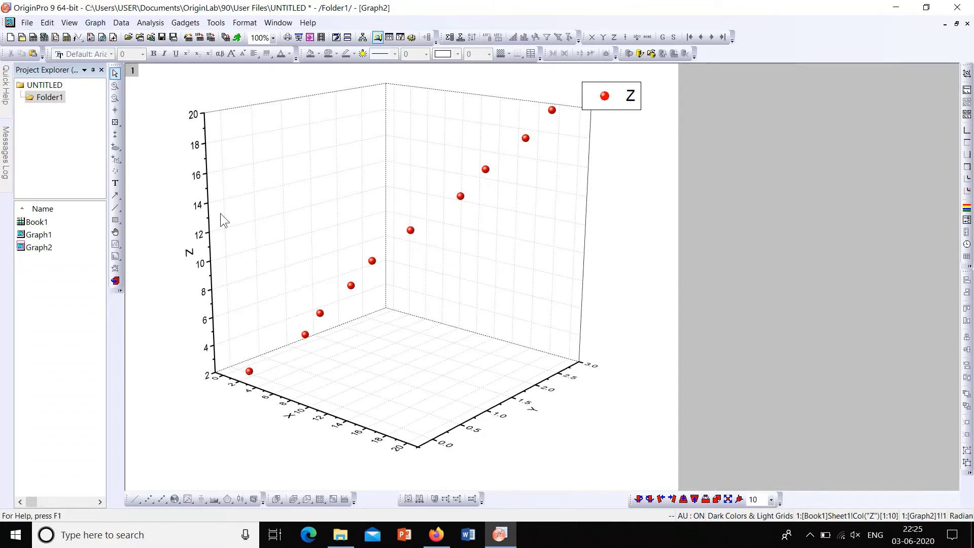
- Reopen the Book1 worksheet from Project Explorer
{"action": "double_click", "coordinate": [34, 221]}
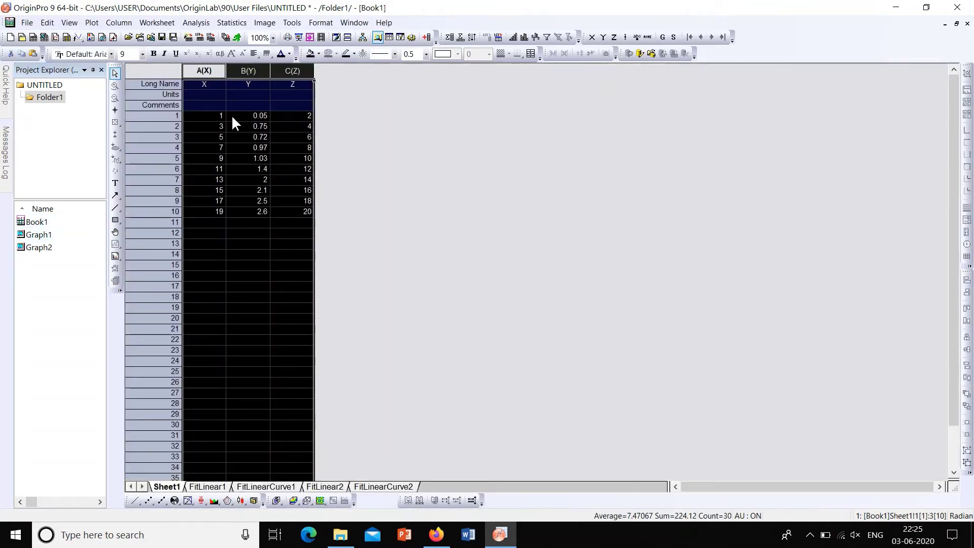
- Create Graph3, a 3D trajectory plot of the data with drop lines
{"action": "left_click", "coordinate": [93, 24]}
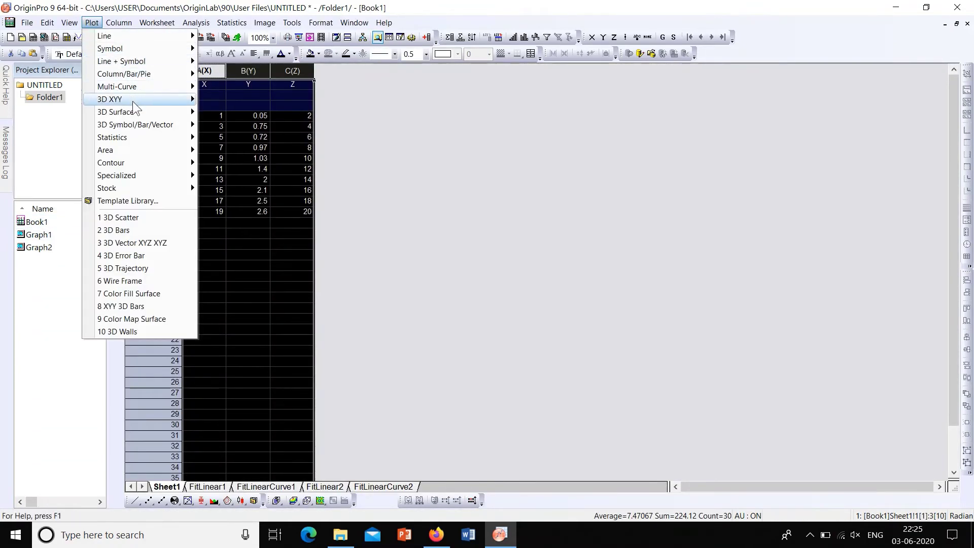
{"action": "mouse_move", "coordinate": [144, 128]}
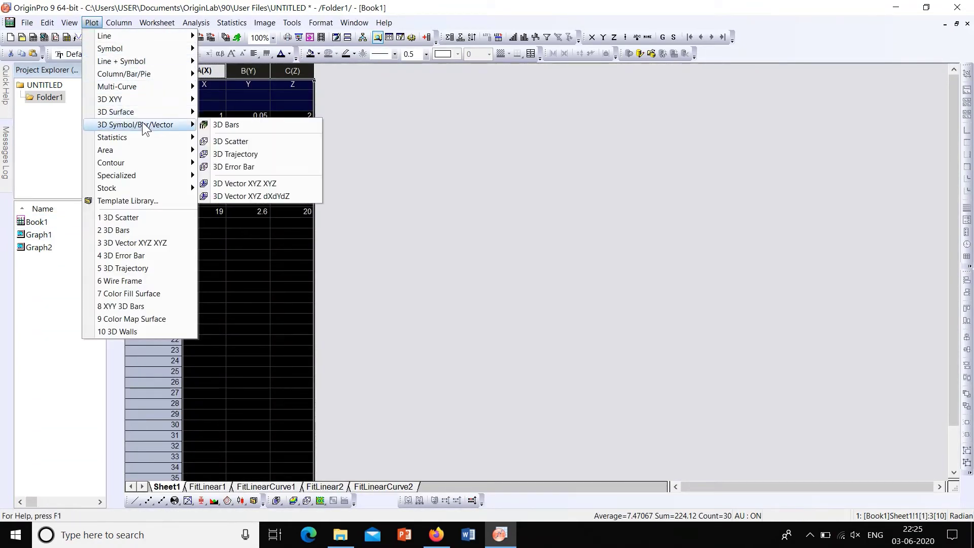
{"action": "left_click", "coordinate": [264, 154]}
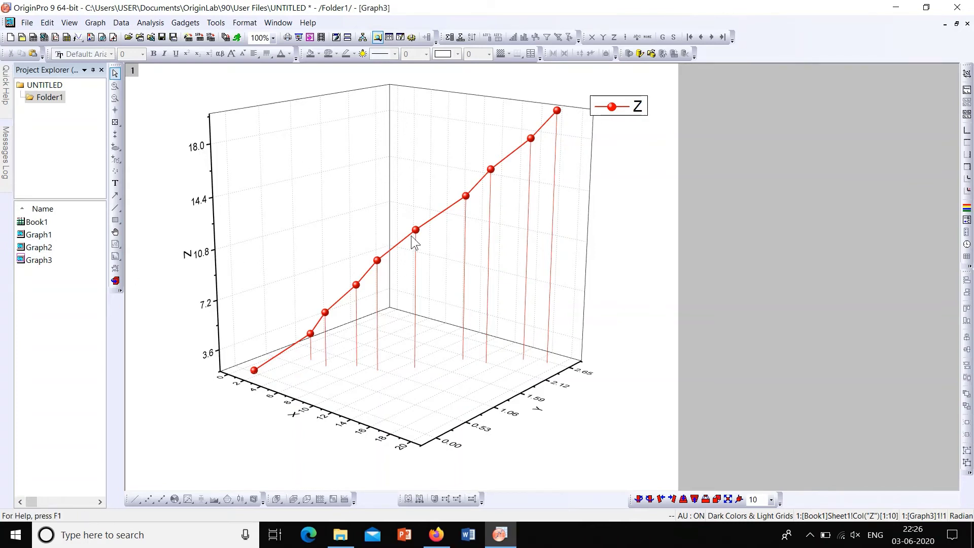
- Open Plot Details layer properties for Graph3's graph layer
{"action": "double_click", "coordinate": [444, 209]}
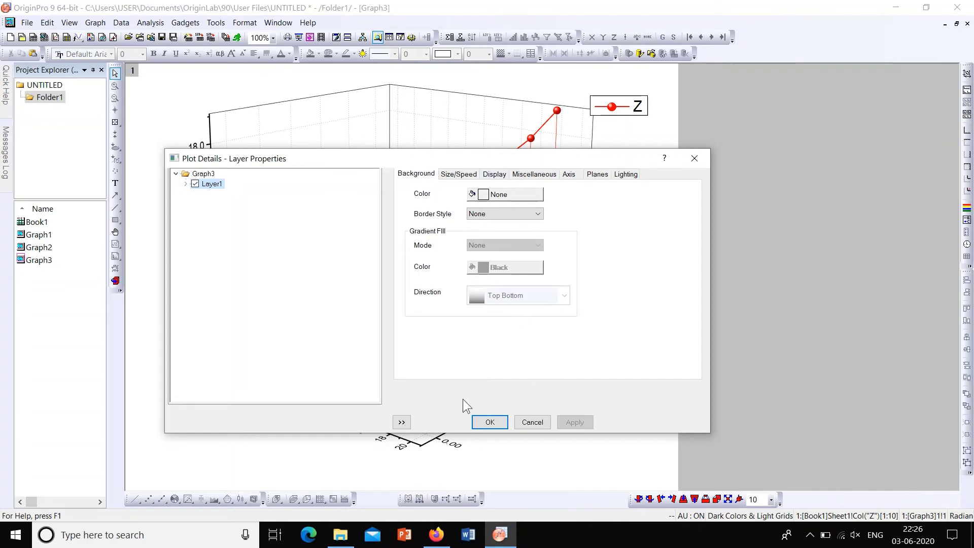
- Close the layer properties with OK, leaving the background unchanged
{"action": "left_click", "coordinate": [490, 423]}
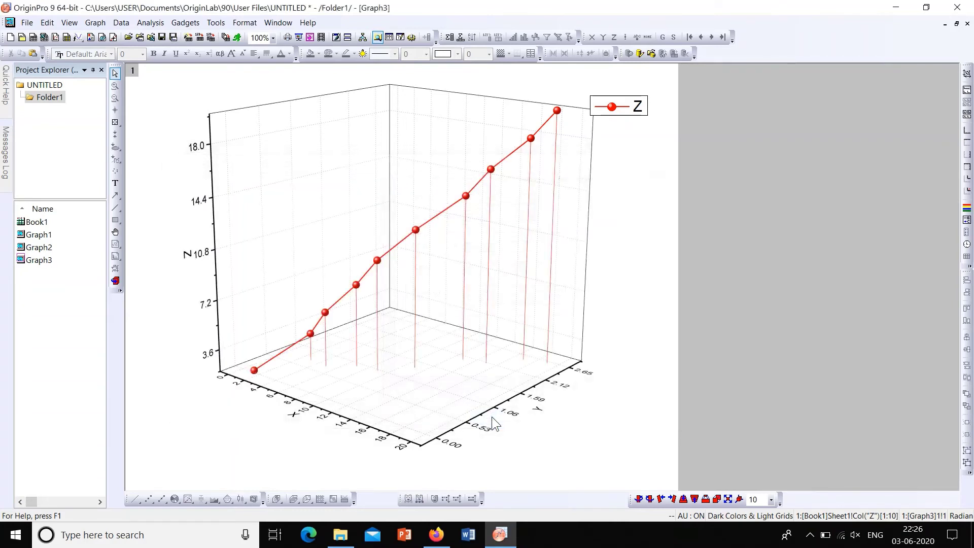
- Open the trajectory plot's details and set its symbol size to 15
{"action": "left_click", "coordinate": [467, 197]}
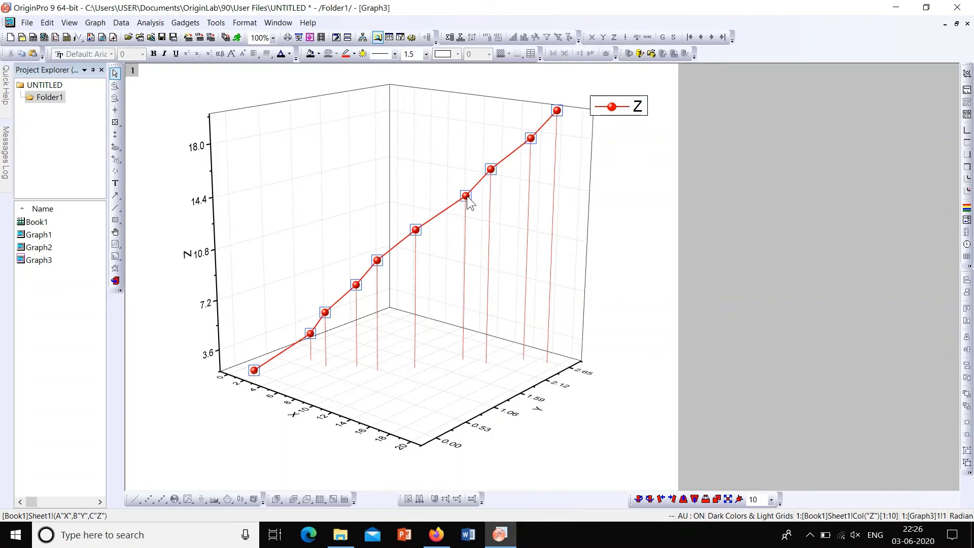
{"action": "double_click", "coordinate": [467, 196]}
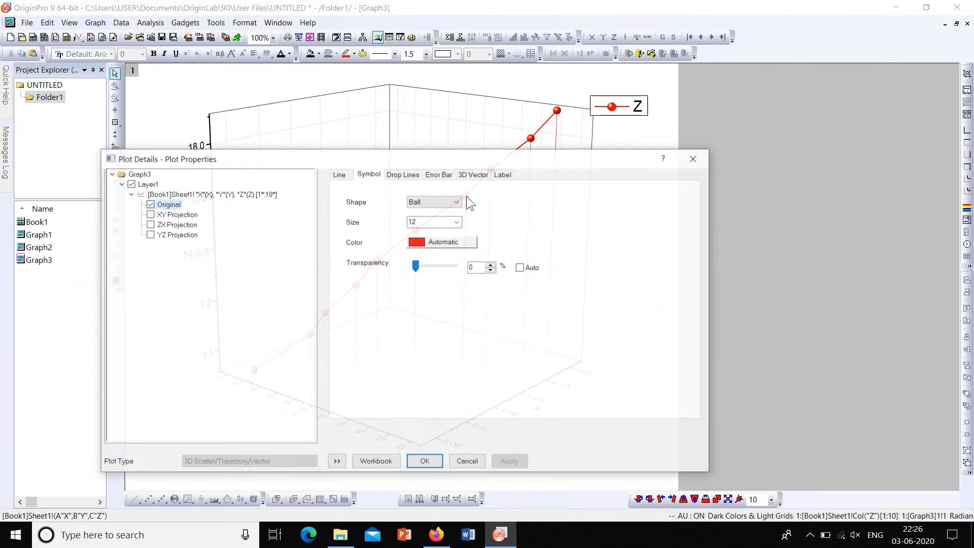
{"action": "left_click_drag", "start_coordinate": [409, 157], "coordinate": [733, 73]}
{"action": "left_click", "coordinate": [781, 137]}
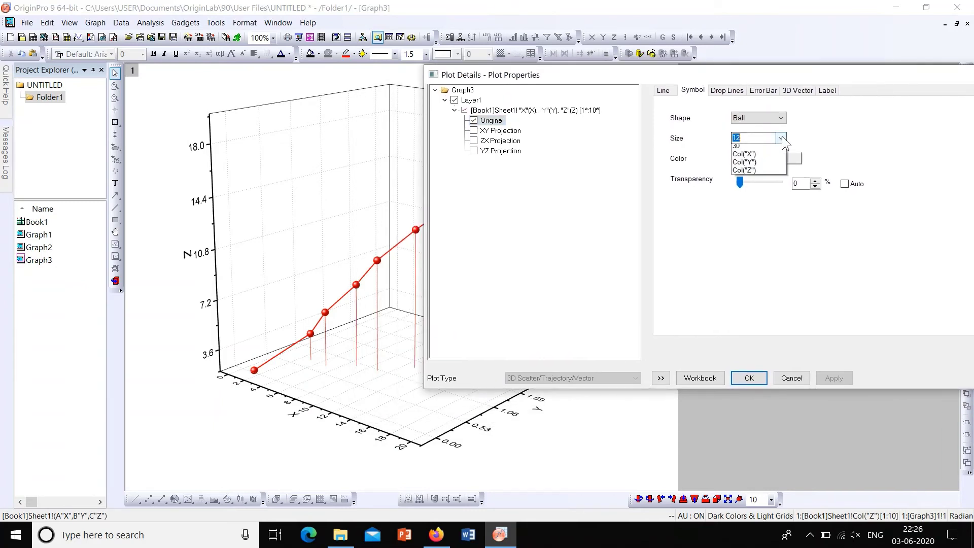
{"action": "left_click", "coordinate": [754, 198]}
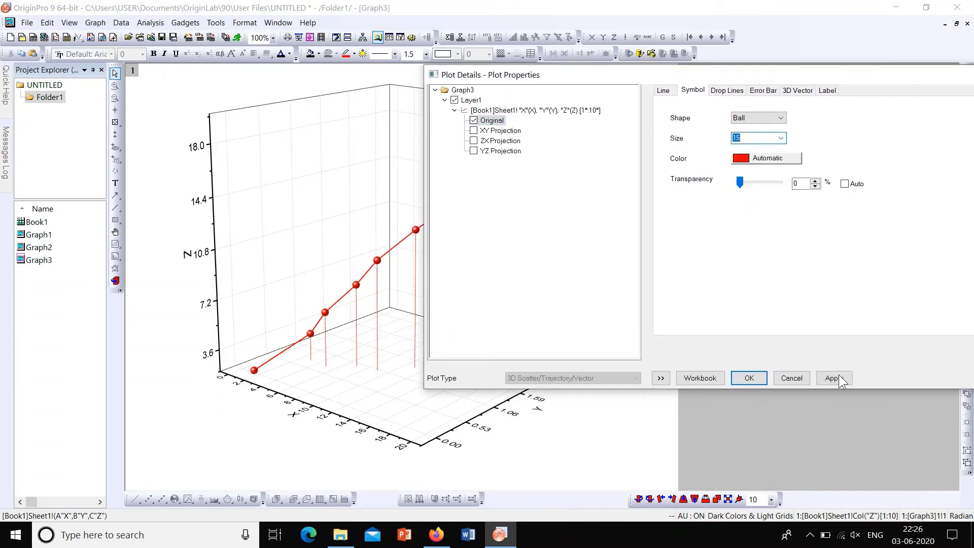
{"action": "left_click", "coordinate": [833, 378]}
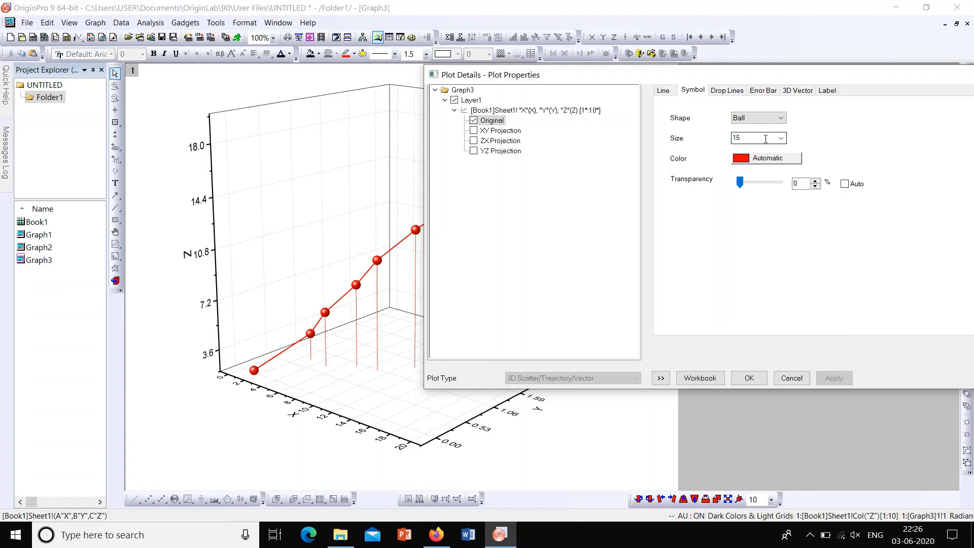
- Change the trajectory symbol color to 3 Green and apply it
{"action": "left_click", "coordinate": [782, 157]}
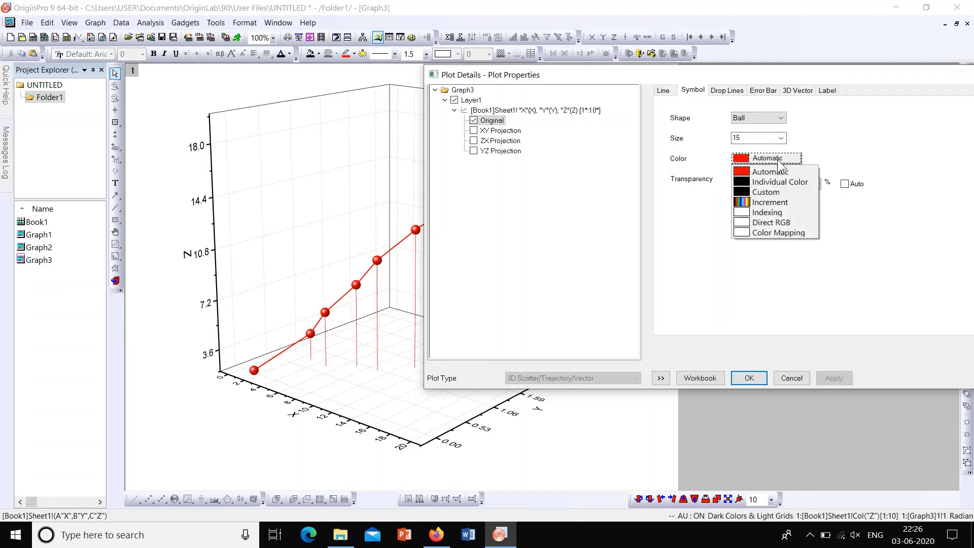
{"action": "mouse_move", "coordinate": [774, 202]}
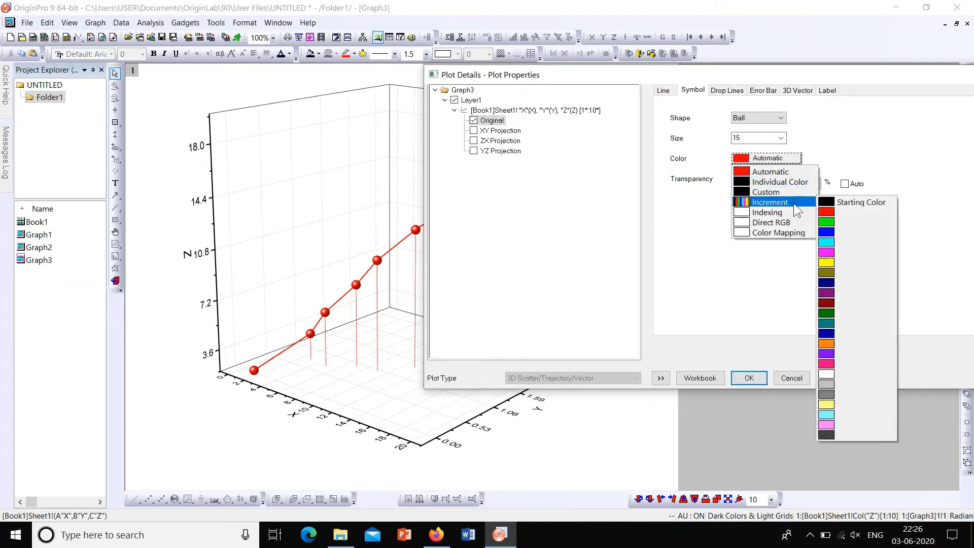
{"action": "mouse_move", "coordinate": [785, 186]}
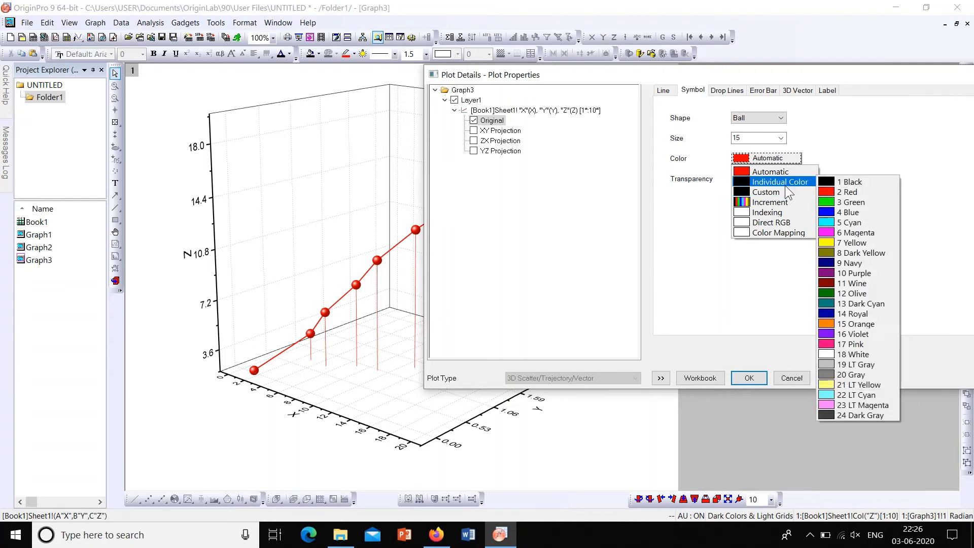
{"action": "left_click", "coordinate": [853, 202]}
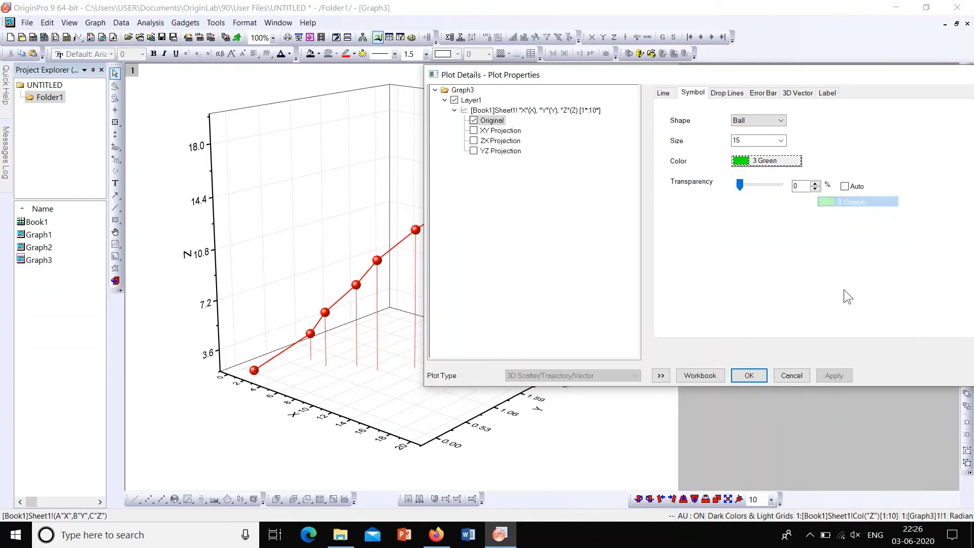
{"action": "left_click", "coordinate": [838, 375]}
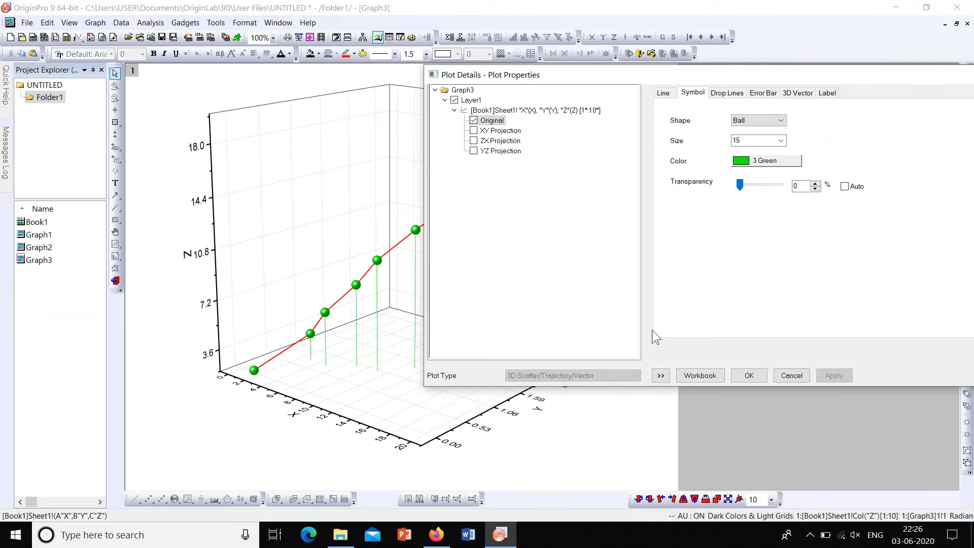
- Remove the drop lines parallel to the Z axis and apply
{"action": "left_click", "coordinate": [735, 93]}
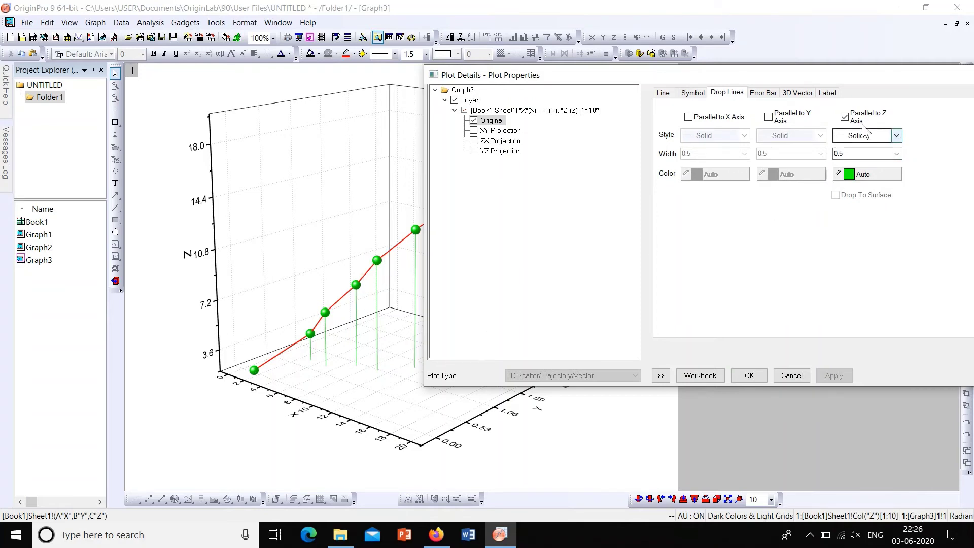
{"action": "left_click", "coordinate": [845, 117]}
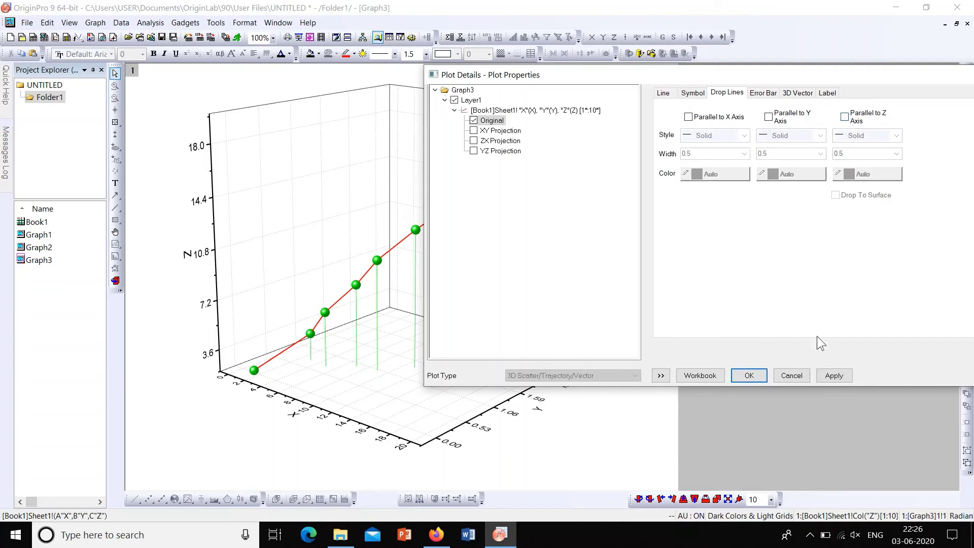
{"action": "left_click", "coordinate": [835, 376]}
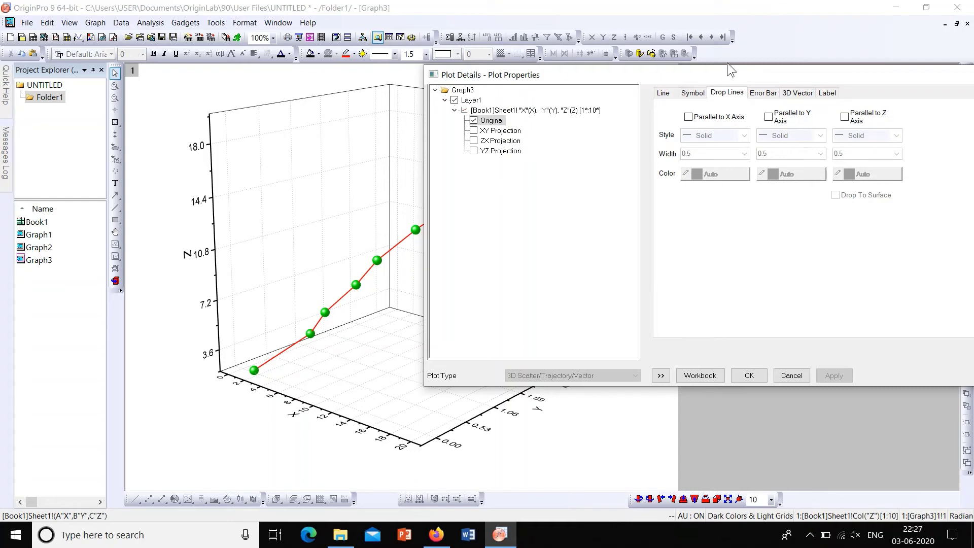
- Browse the Error Bar, 3D Vector and Label tabs, ending back on Symbol
{"action": "left_click", "coordinate": [772, 96]}
{"action": "left_click", "coordinate": [800, 93]}
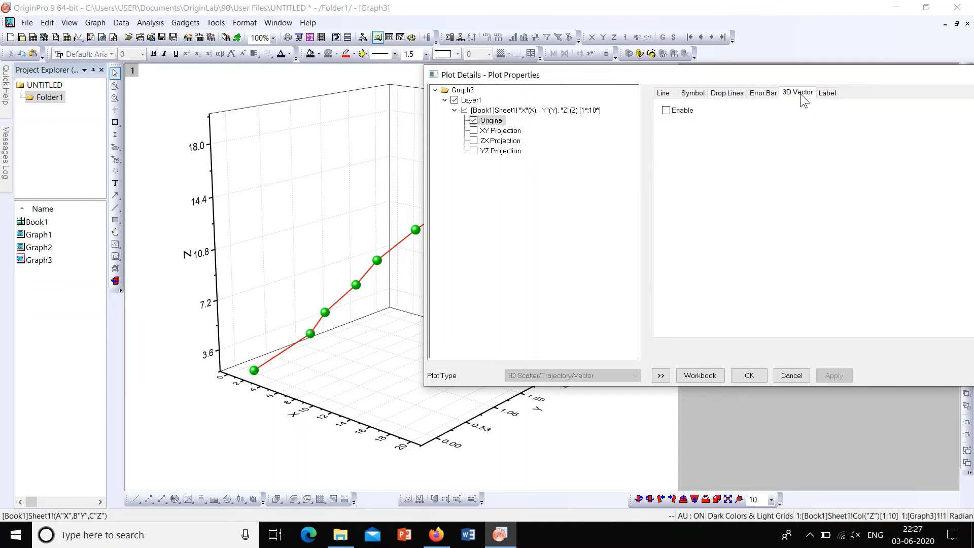
{"action": "left_click", "coordinate": [838, 93]}
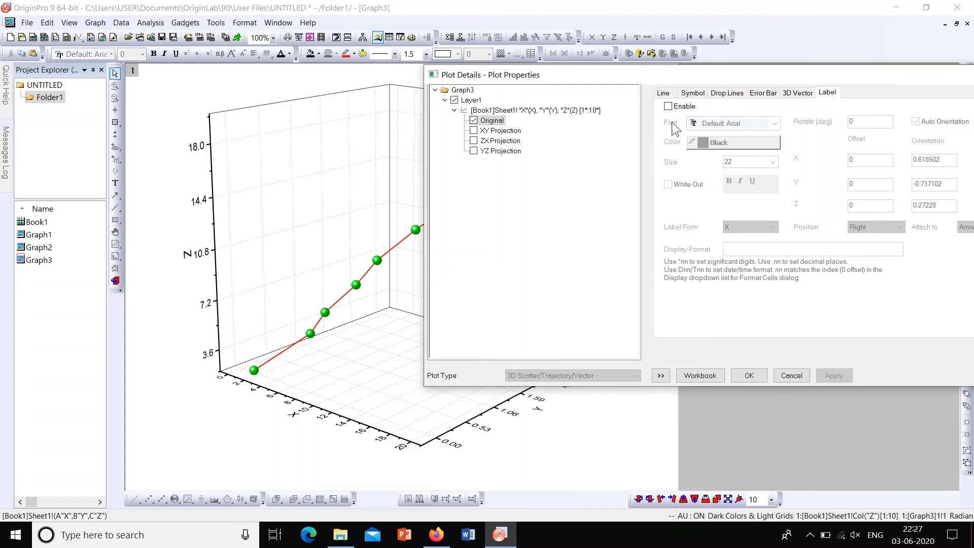
{"action": "left_click", "coordinate": [692, 93]}
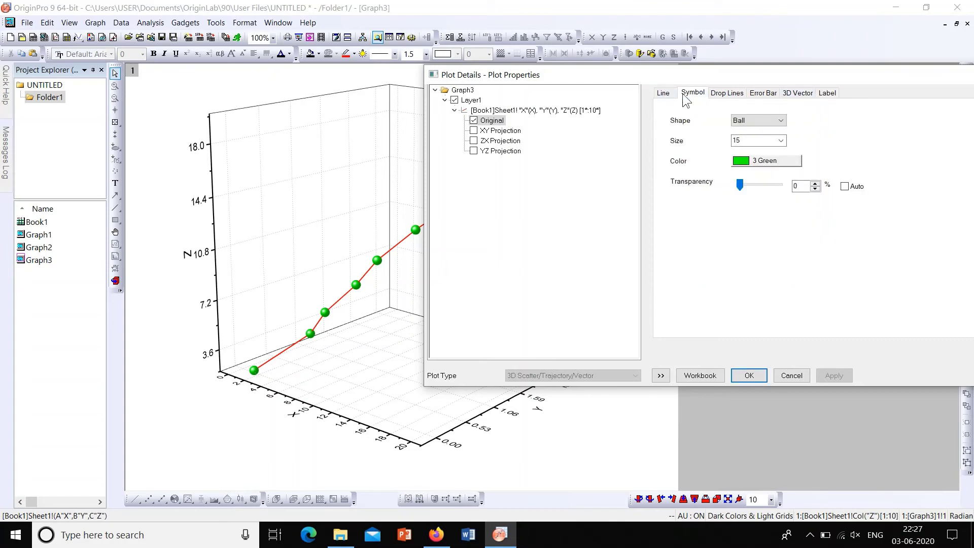
- Change the trajectory symbols to Star shape at size 30, applying each change
{"action": "left_click", "coordinate": [782, 122]}
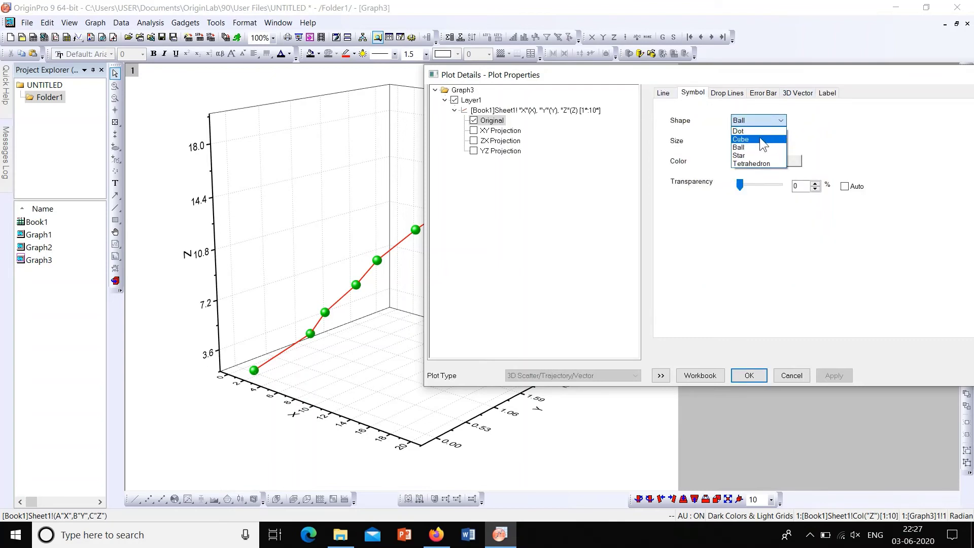
{"action": "left_click", "coordinate": [757, 155]}
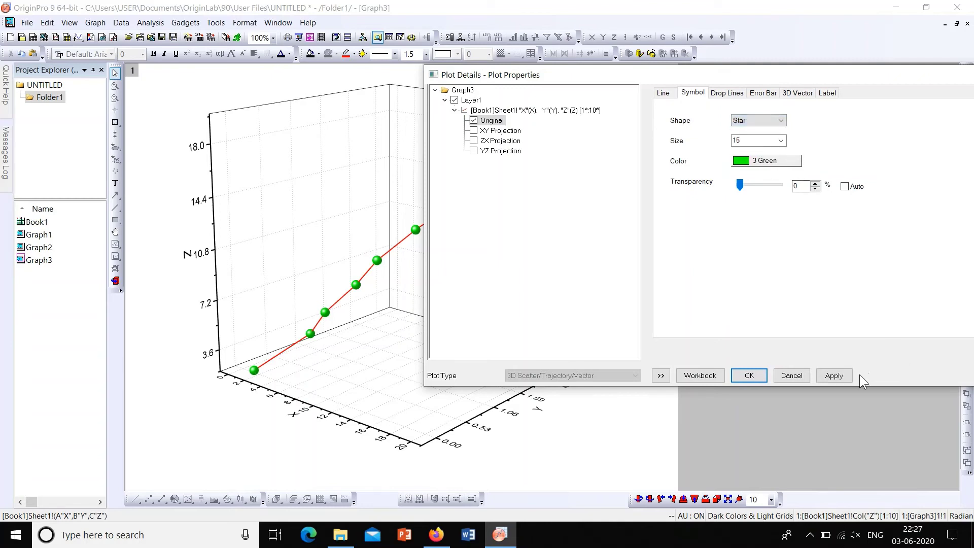
{"action": "left_click", "coordinate": [833, 378]}
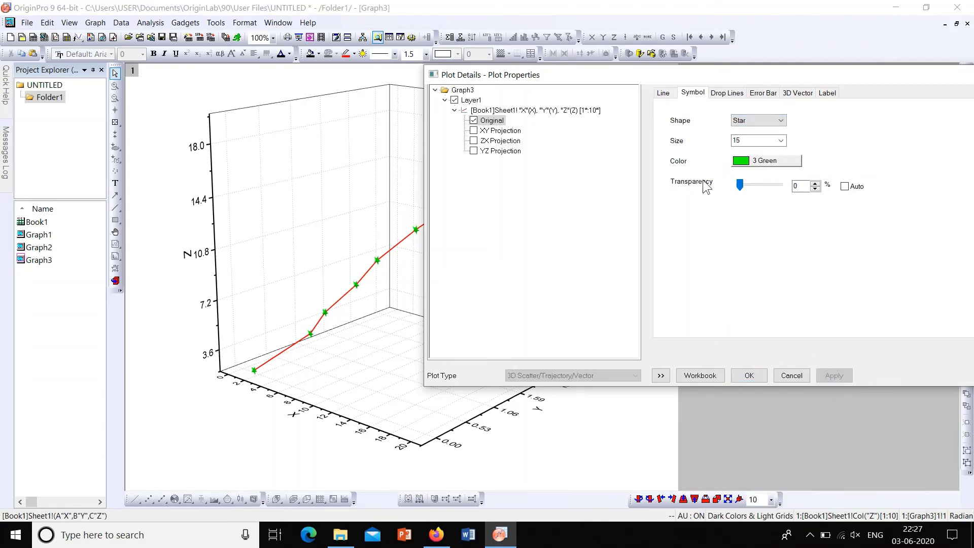
{"action": "left_click", "coordinate": [783, 140]}
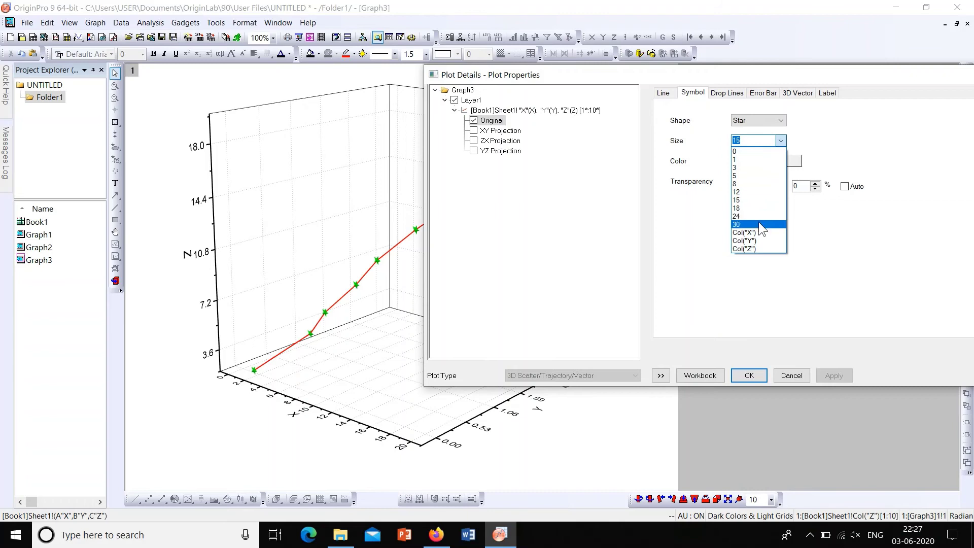
{"action": "left_click", "coordinate": [760, 222]}
{"action": "left_click", "coordinate": [835, 376]}
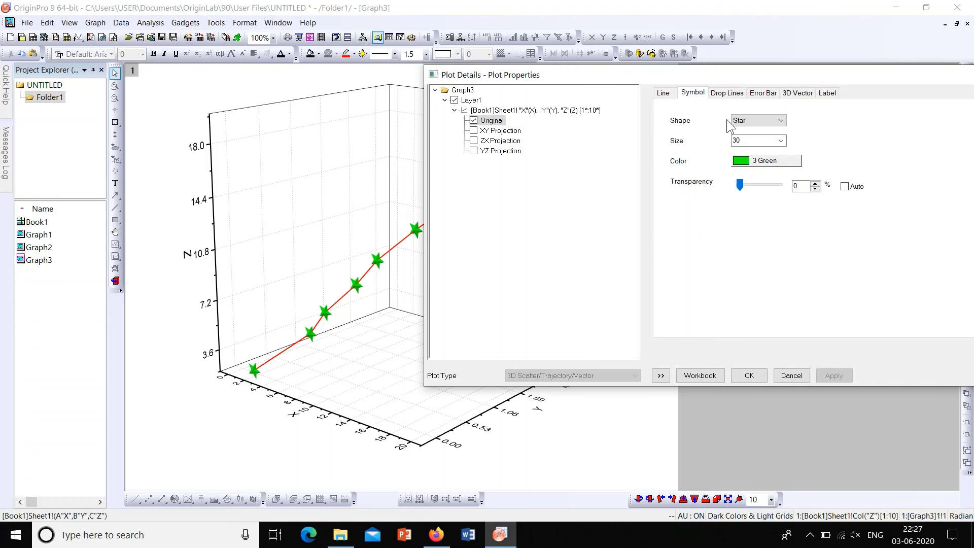
{"action": "left_click_drag", "start_coordinate": [870, 73], "coordinate": [747, 84]}
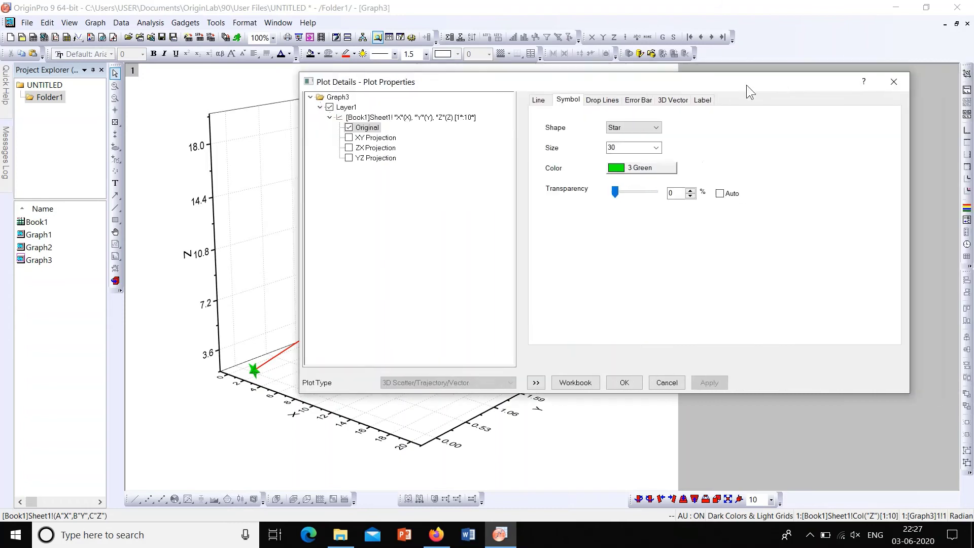
- Close the trajectory's plot settings and switch via Graph2 to the Graph1 3D bar chart
{"action": "left_click", "coordinate": [884, 81]}
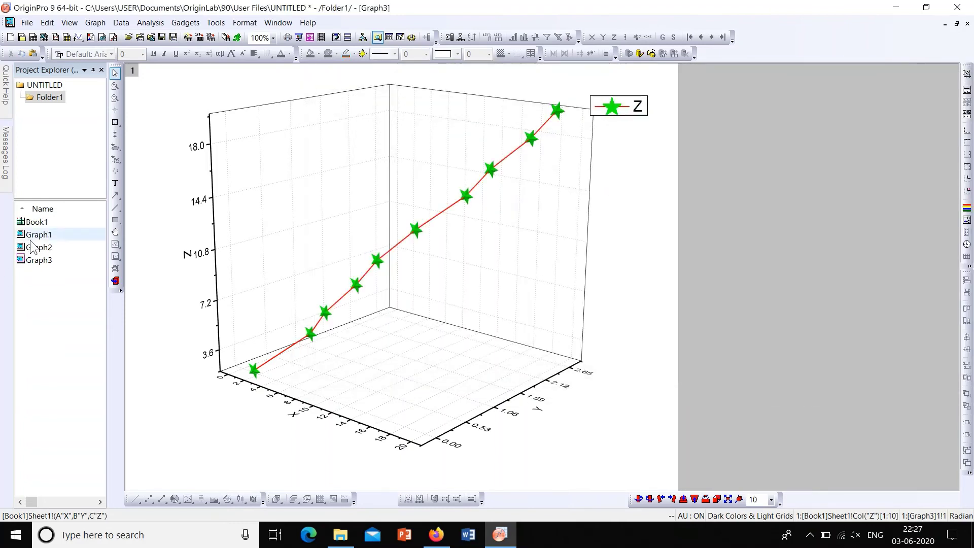
{"action": "double_click", "coordinate": [34, 249]}
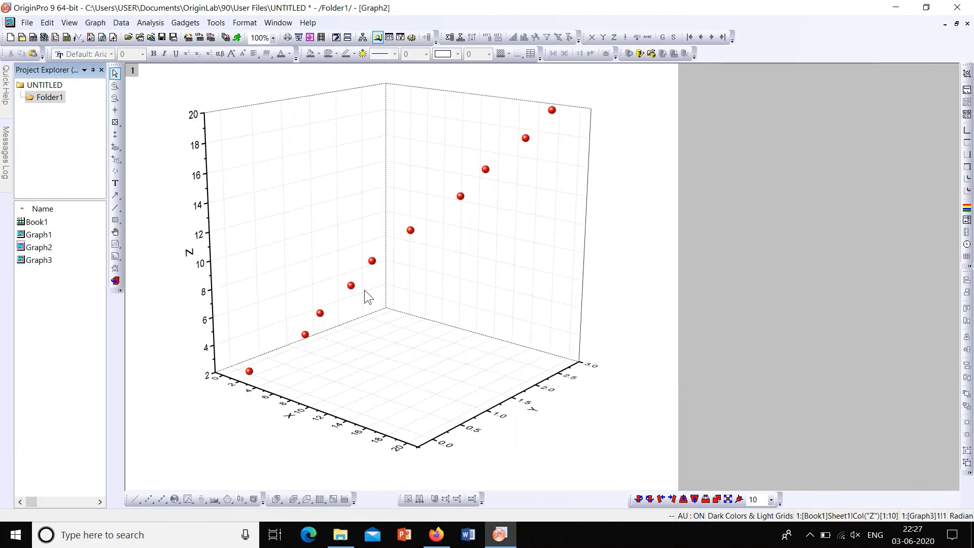
{"action": "double_click", "coordinate": [48, 236]}
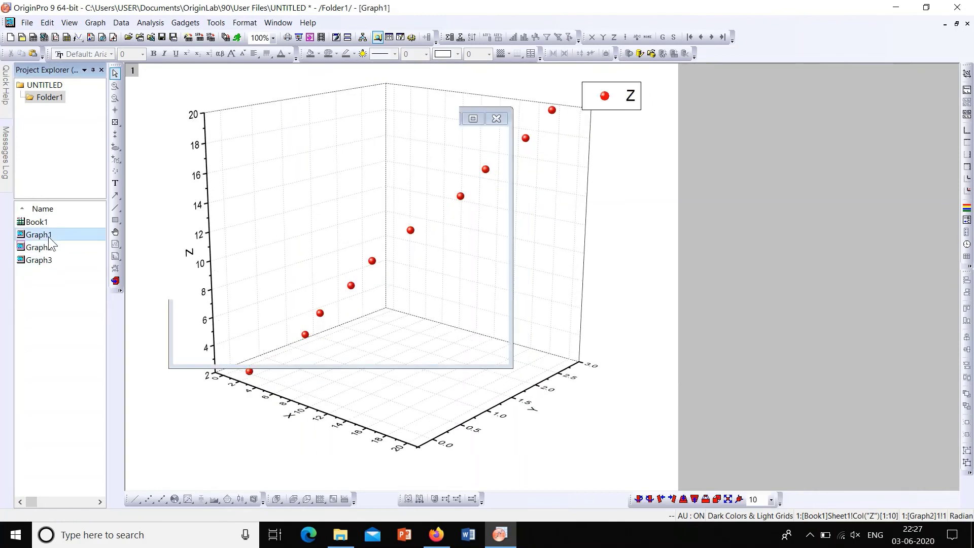
- Review the bar plot's pattern, spacing, colormap, error bar and numeric format settings, then close
{"action": "double_click", "coordinate": [452, 277]}
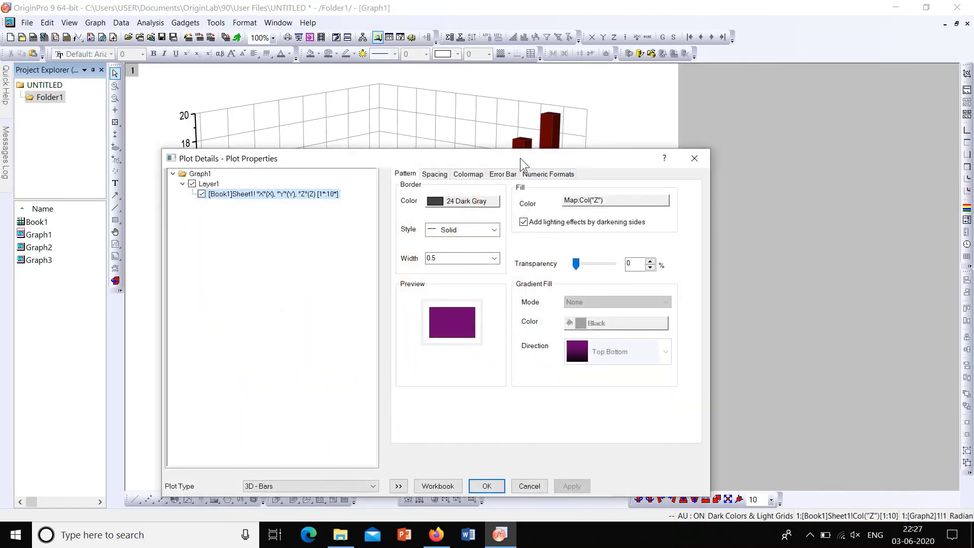
{"action": "left_click_drag", "start_coordinate": [520, 157], "coordinate": [807, 71]}
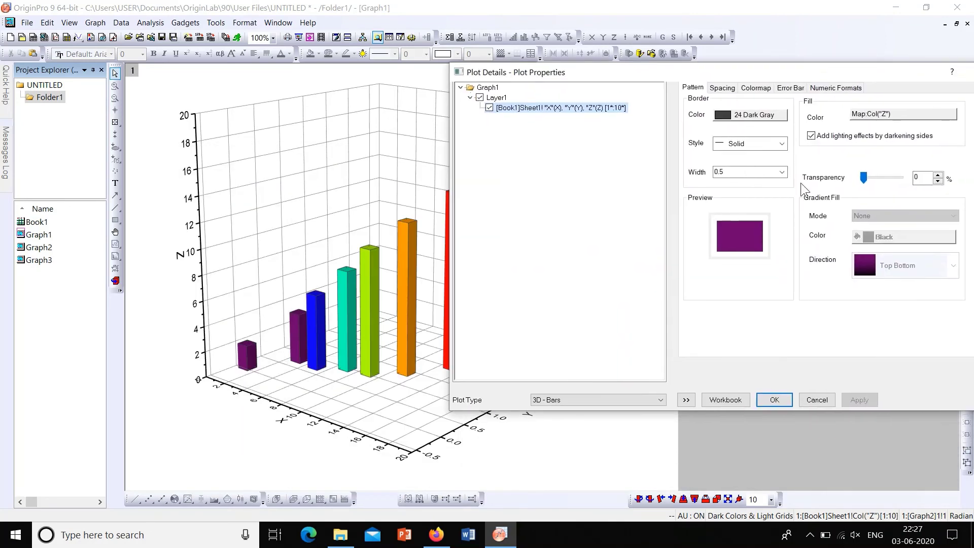
{"action": "left_click", "coordinate": [721, 90]}
{"action": "left_click", "coordinate": [764, 91]}
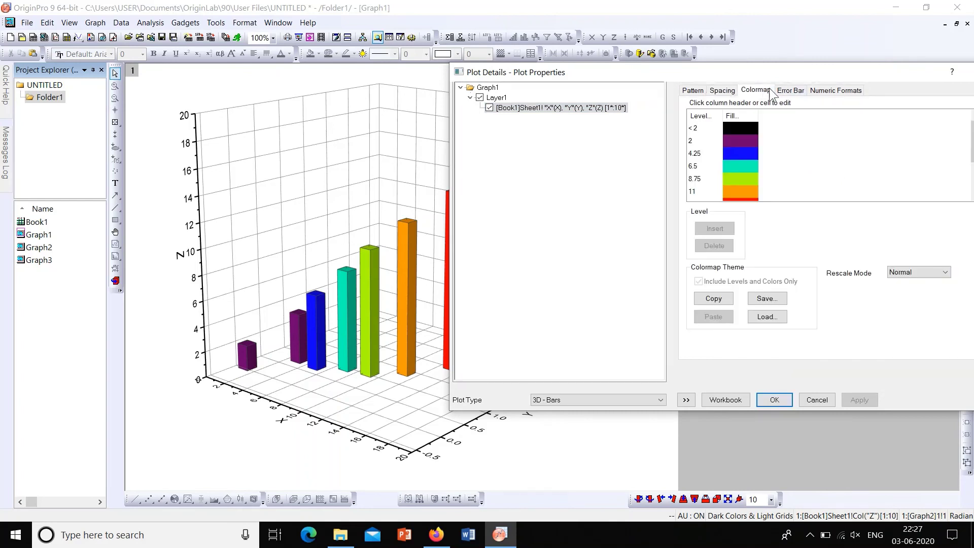
{"action": "left_click", "coordinate": [784, 93]}
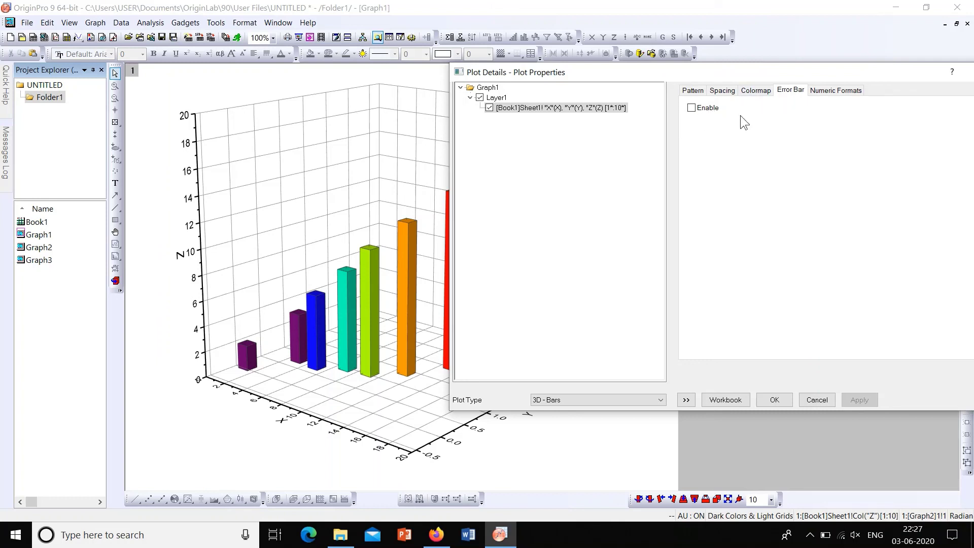
{"action": "left_click", "coordinate": [825, 93]}
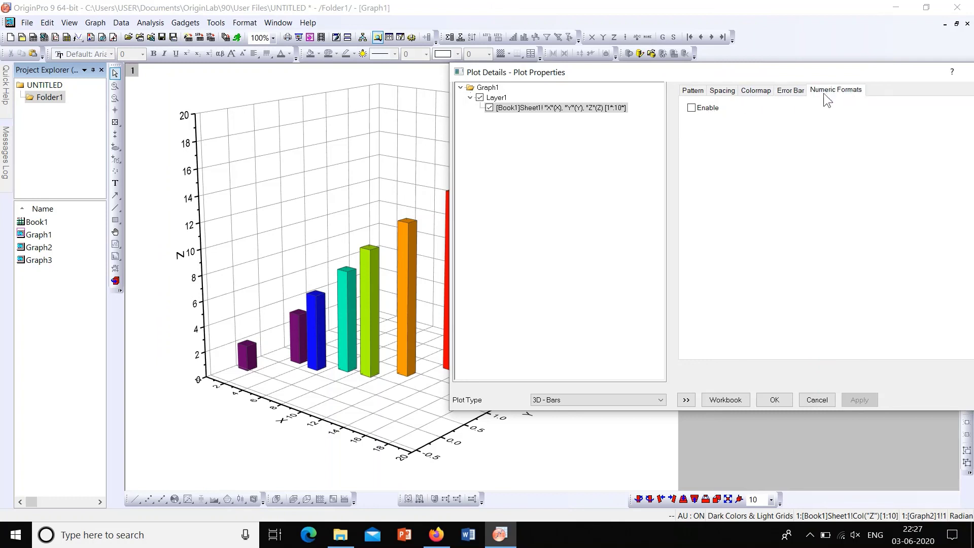
{"action": "left_click", "coordinate": [695, 91]}
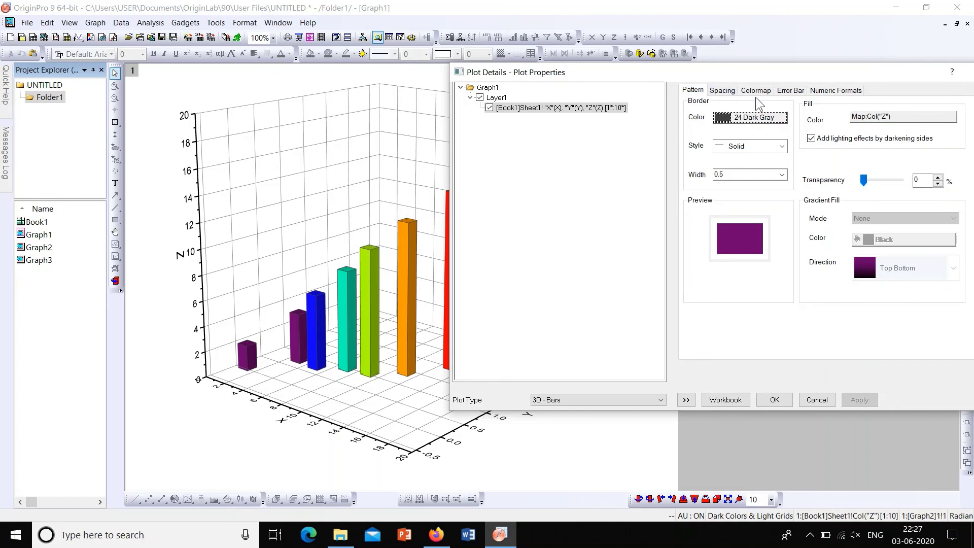
{"action": "left_click", "coordinate": [721, 90]}
{"action": "left_click", "coordinate": [752, 95]}
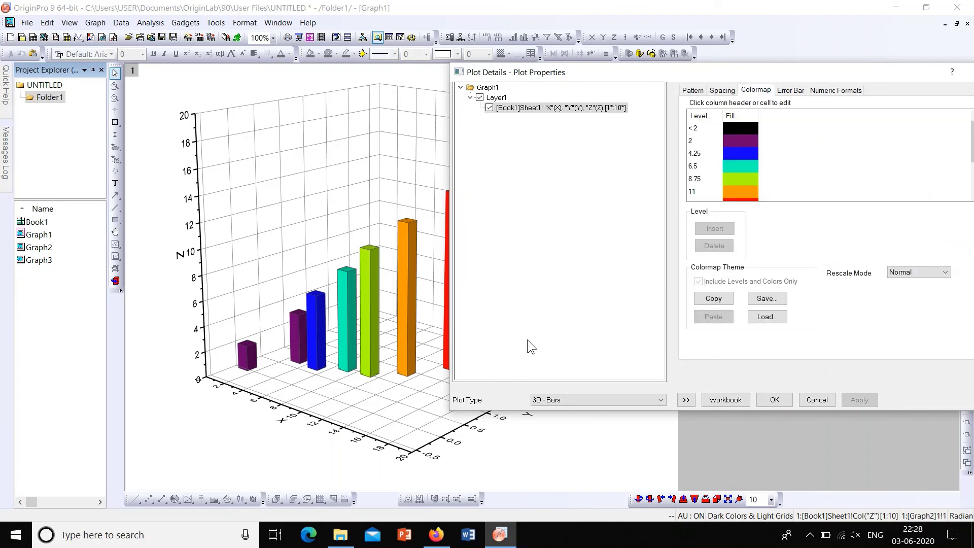
{"action": "left_click", "coordinate": [774, 400]}
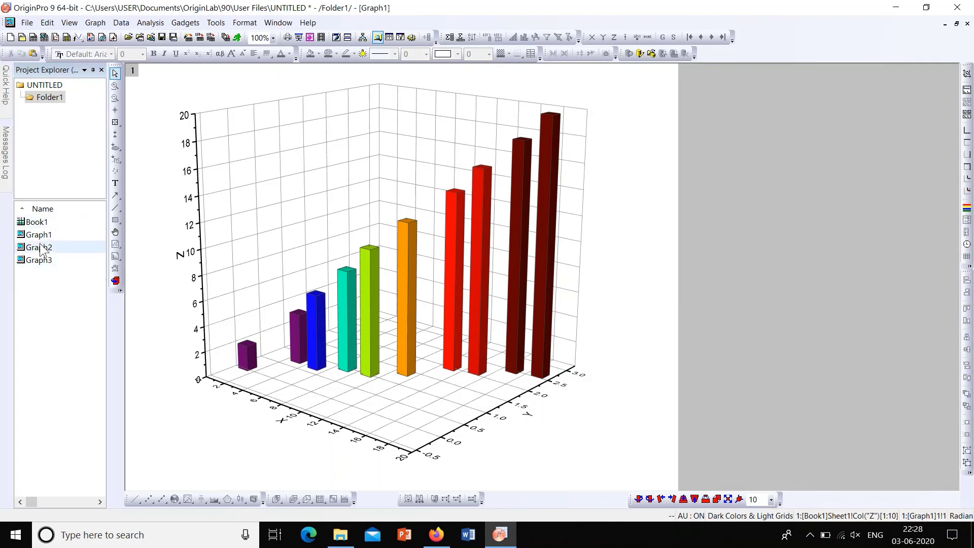